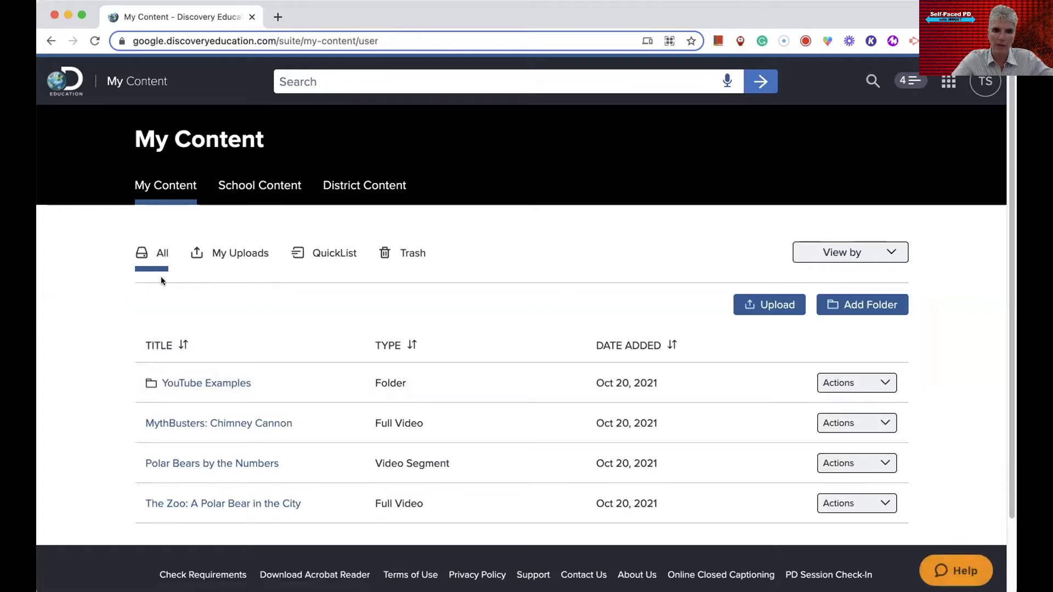
Look through the My Uploads and QuickList sections of My Content and open the QuickList panel.
{"action": "left_click", "coordinate": [241, 255]}
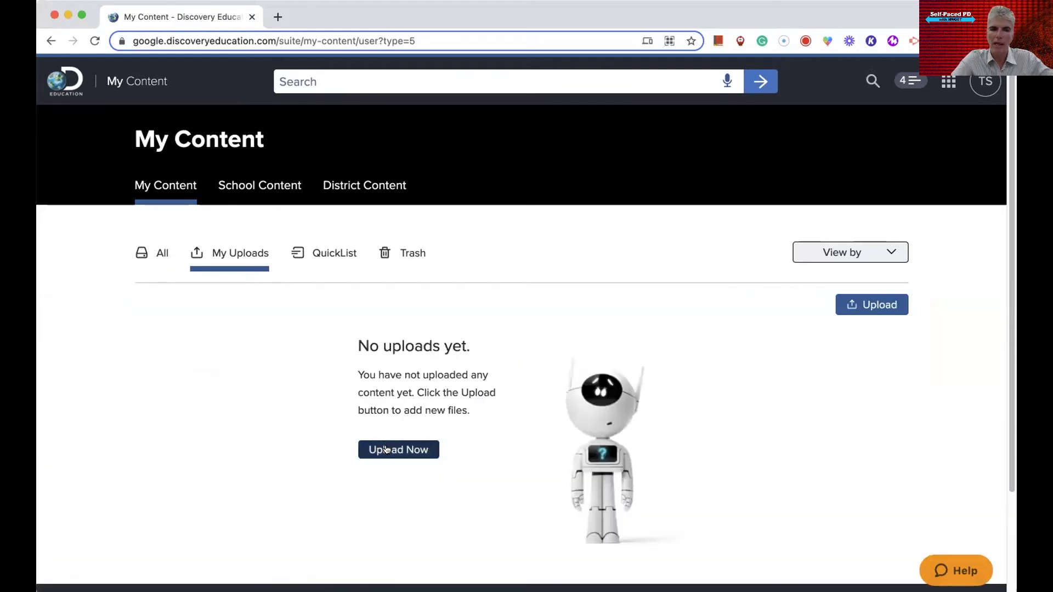
{"action": "left_click", "coordinate": [340, 254]}
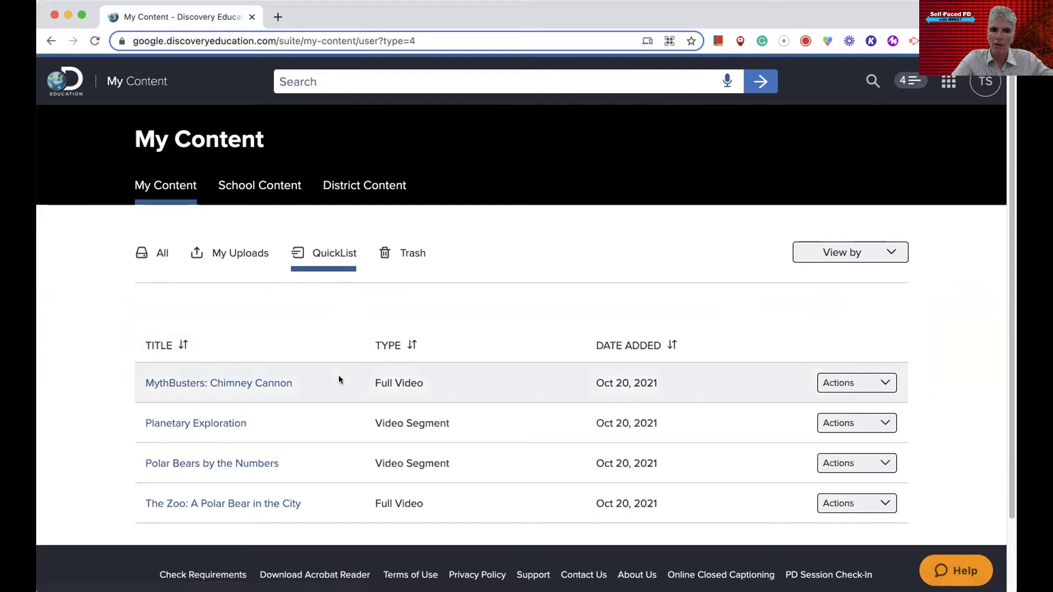
{"action": "scroll", "coordinate": [338, 375], "scroll_direction": "down", "scroll_amount": 2}
{"action": "scroll", "coordinate": [948, 137], "scroll_direction": "up", "scroll_amount": 2}
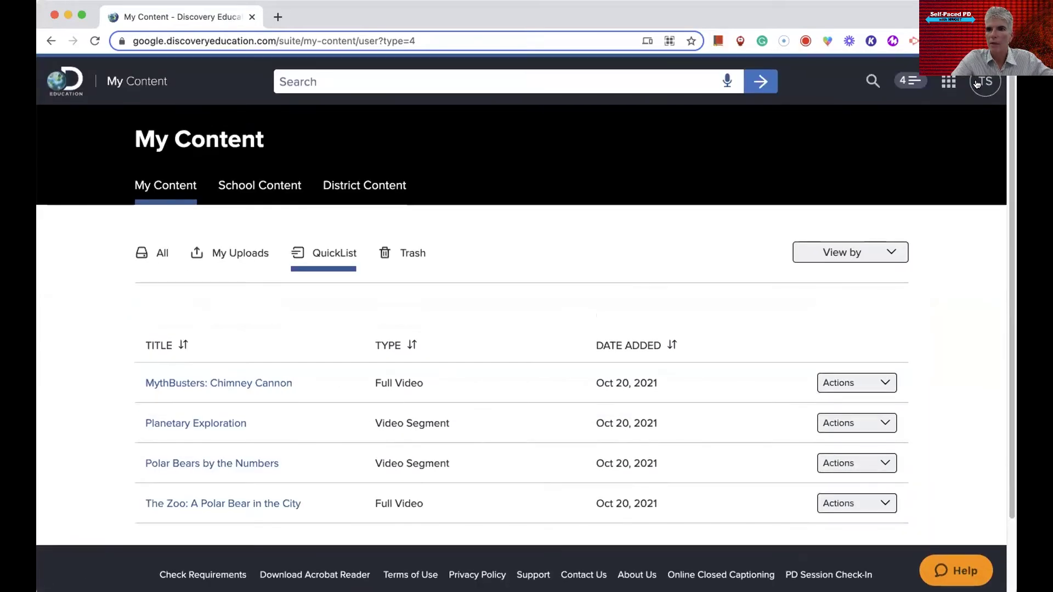
{"action": "left_click", "coordinate": [908, 80]}
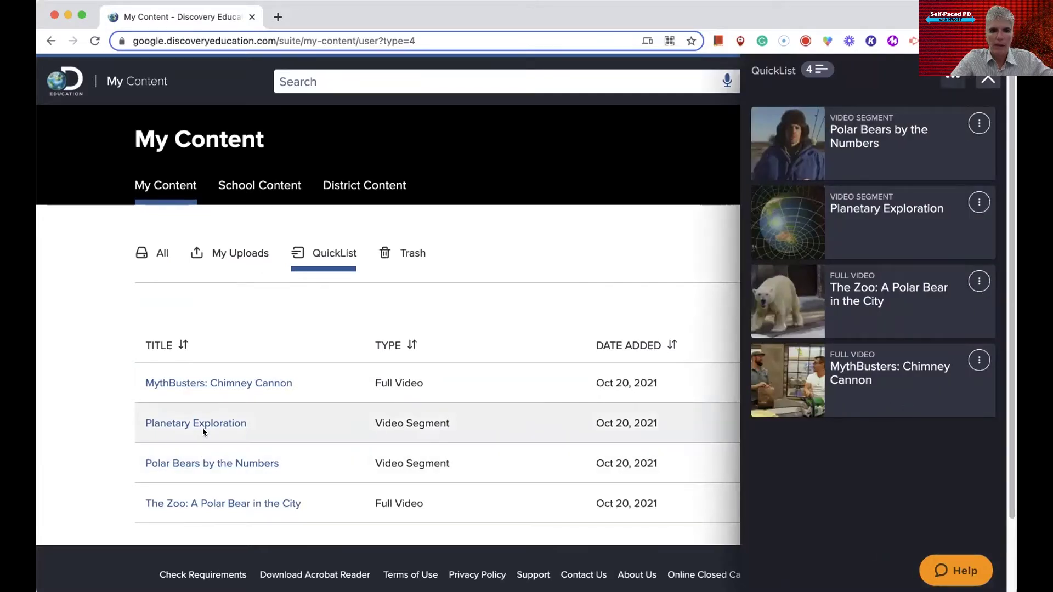
Examine the 2nd Grade and 1st Grade folders in School Content and the Testing Video folder in District Content.
{"action": "left_click", "coordinate": [159, 253]}
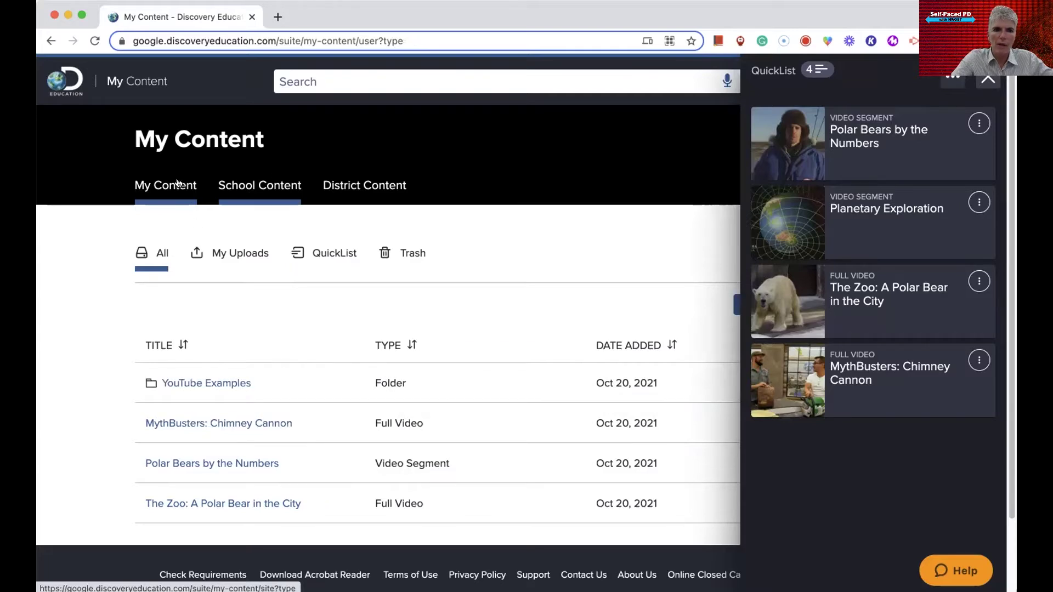
{"action": "left_click", "coordinate": [275, 187]}
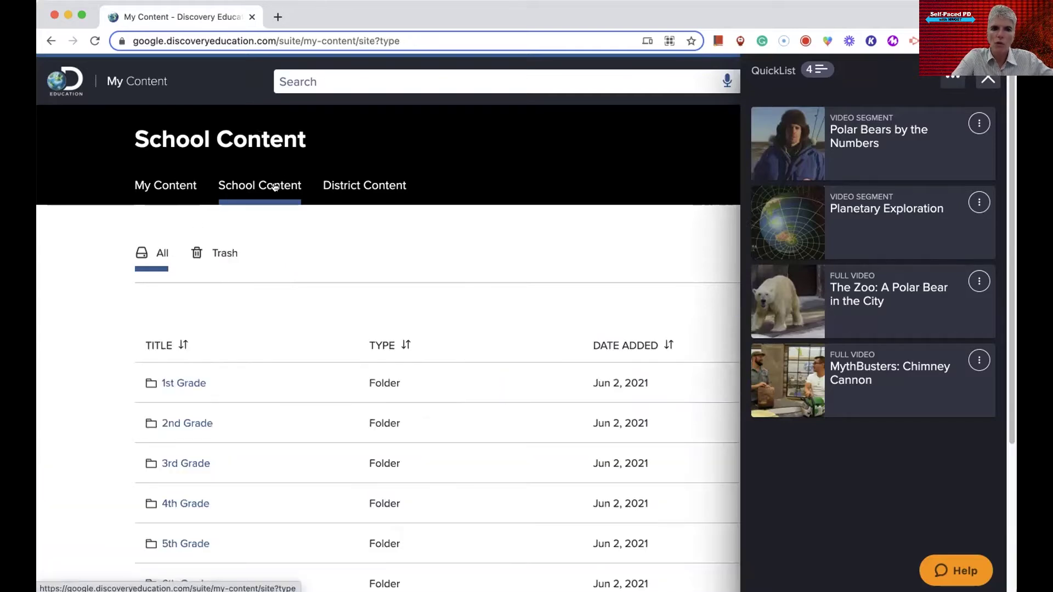
{"action": "left_click", "coordinate": [189, 423]}
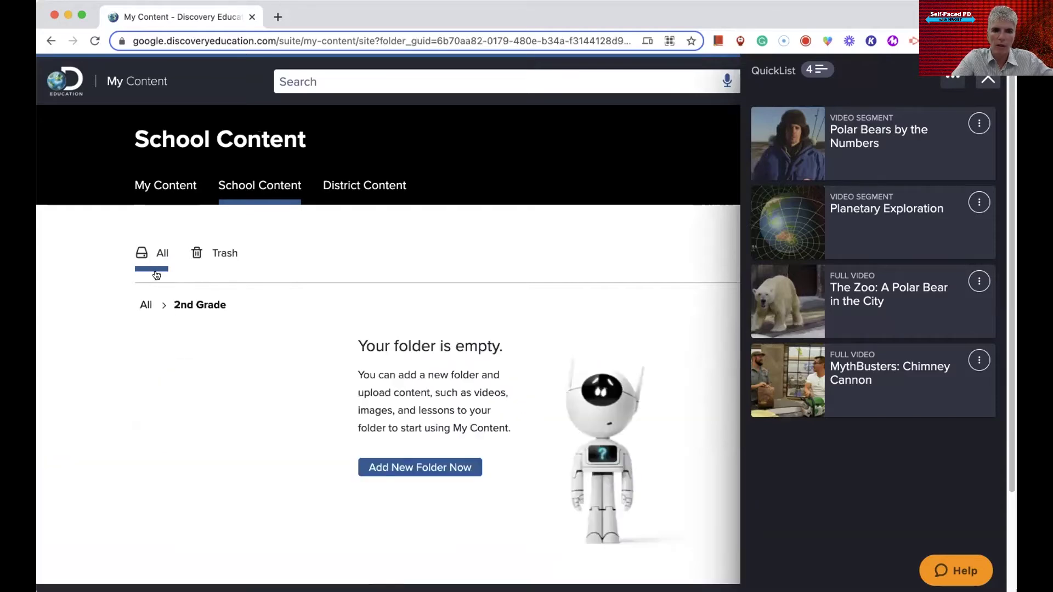
{"action": "left_click", "coordinate": [146, 304]}
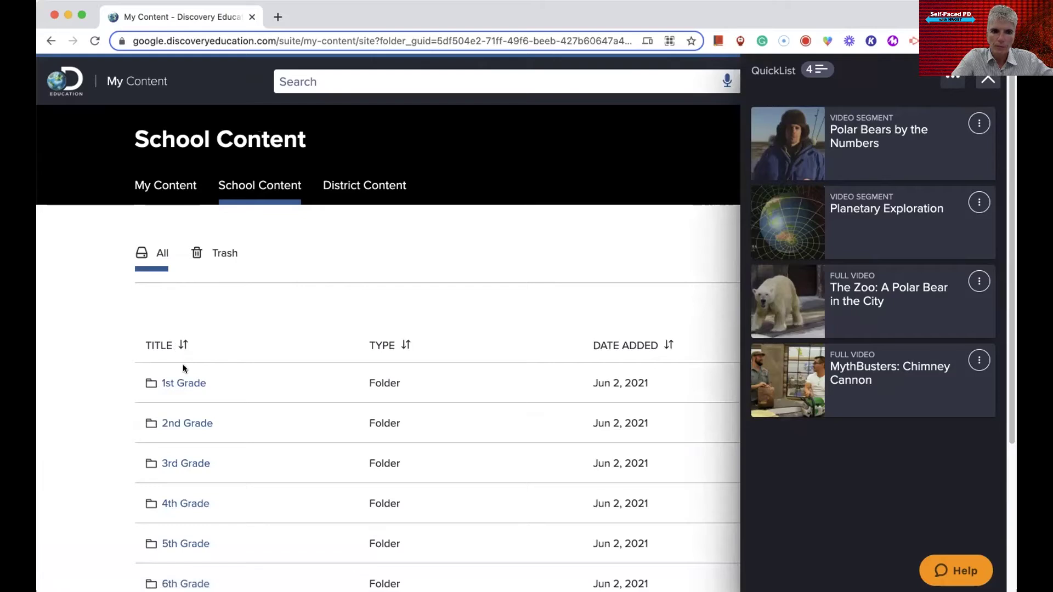
{"action": "left_click", "coordinate": [186, 382]}
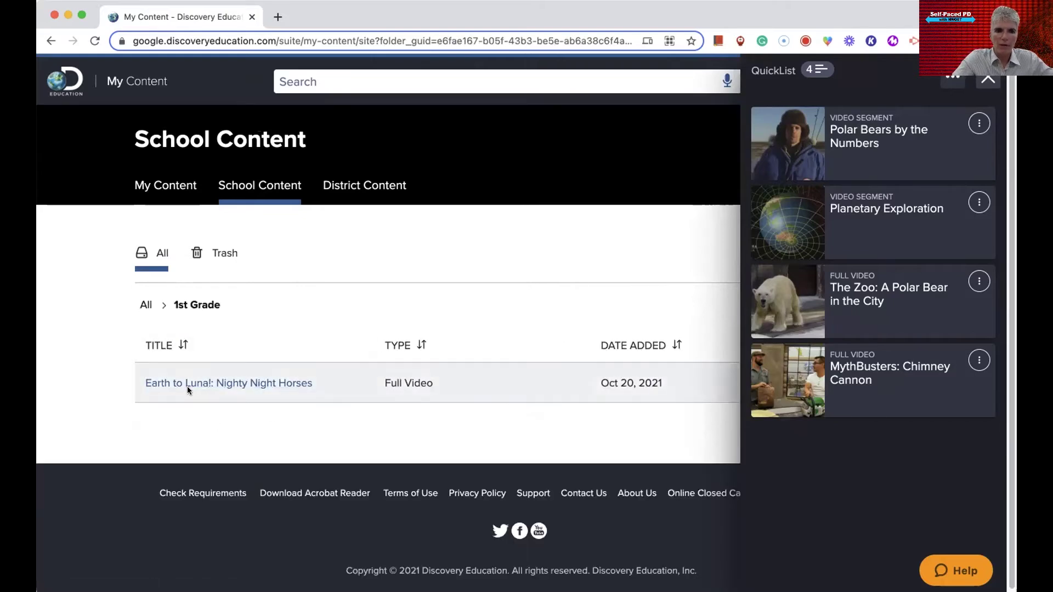
{"action": "left_click", "coordinate": [357, 185]}
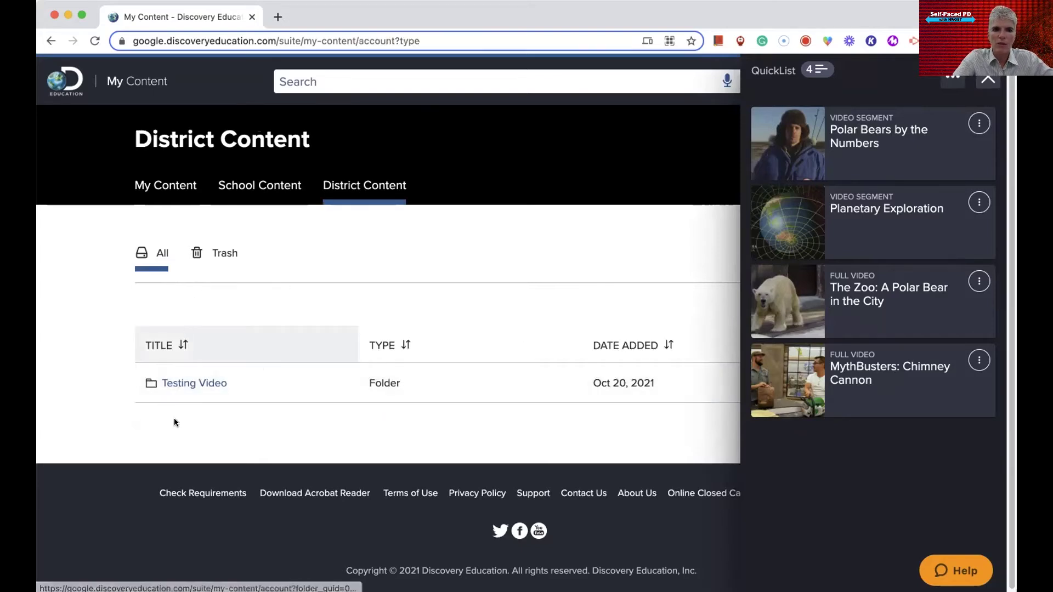
{"action": "left_click", "coordinate": [203, 384]}
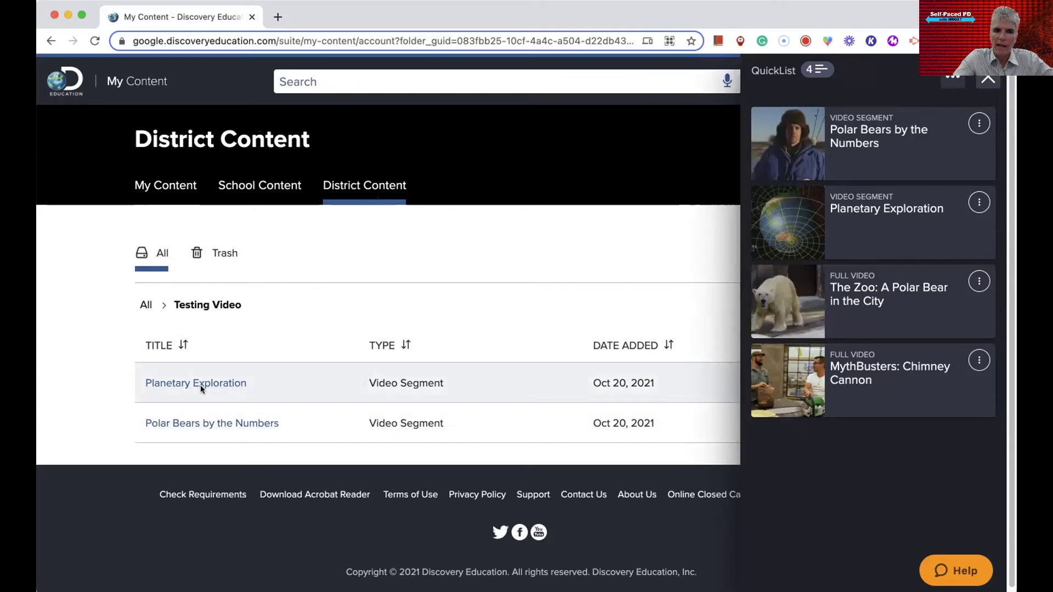
Review the School Content folder list, return to the personal My Content list and close the QuickList panel.
{"action": "left_click", "coordinate": [273, 184]}
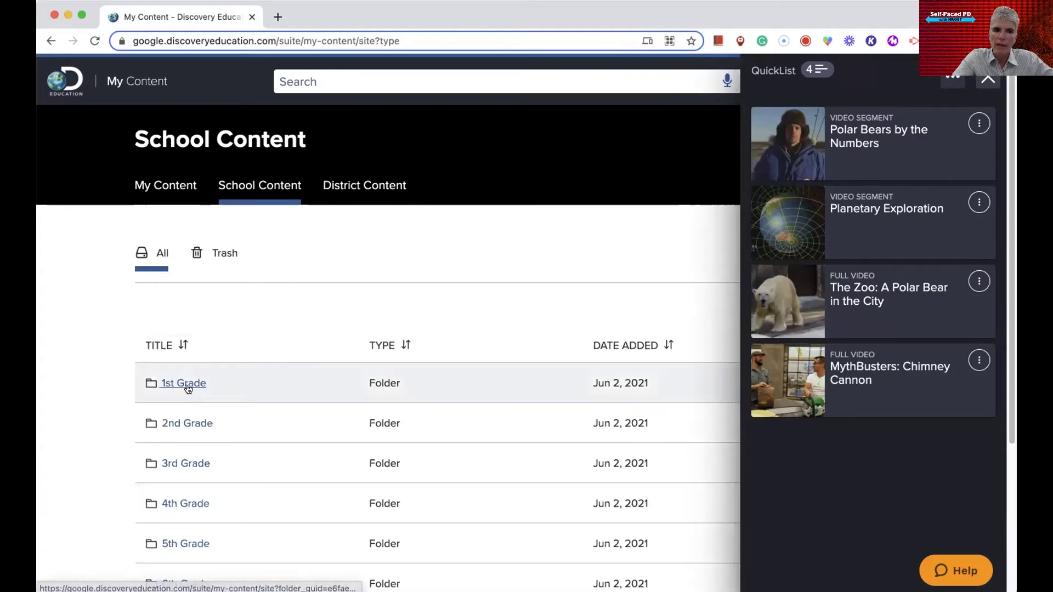
{"action": "scroll", "coordinate": [187, 389], "scroll_direction": "down", "scroll_amount": 3}
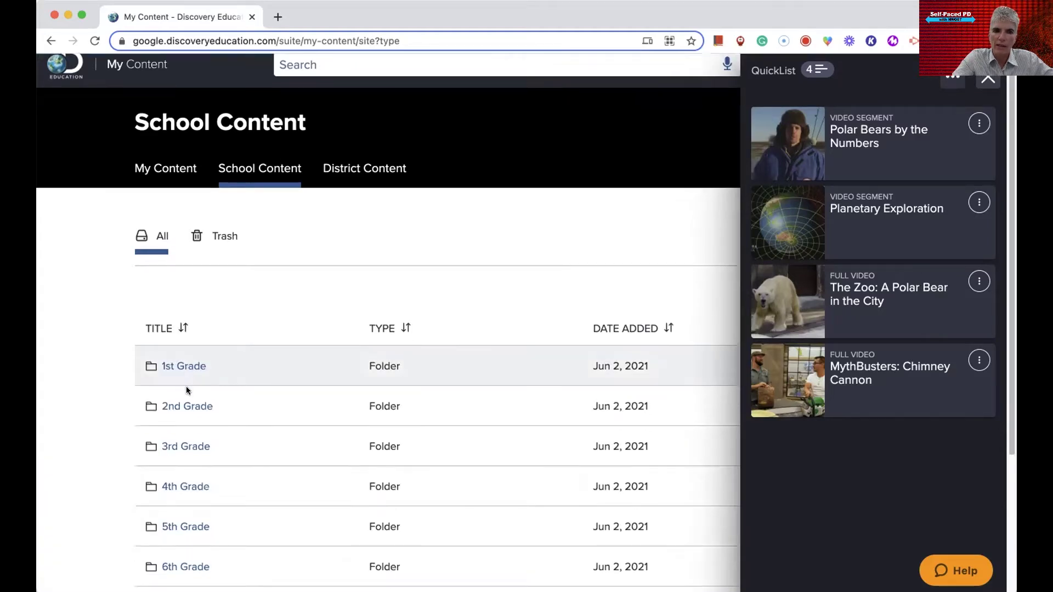
{"action": "scroll", "coordinate": [186, 386], "scroll_direction": "down", "scroll_amount": 1}
{"action": "scroll", "coordinate": [186, 386], "scroll_direction": "up", "scroll_amount": 4}
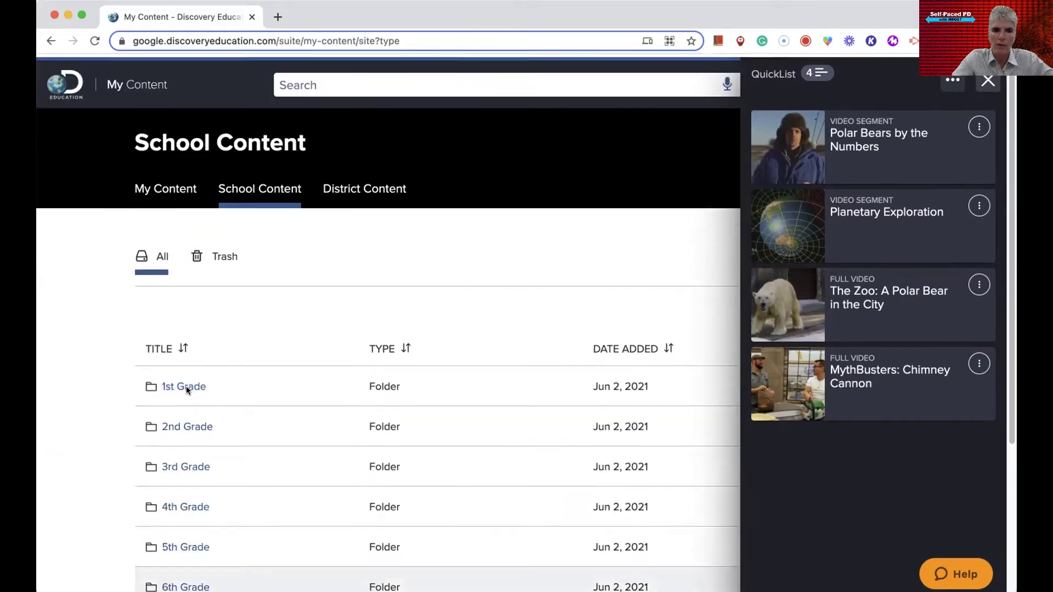
{"action": "left_click", "coordinate": [156, 186]}
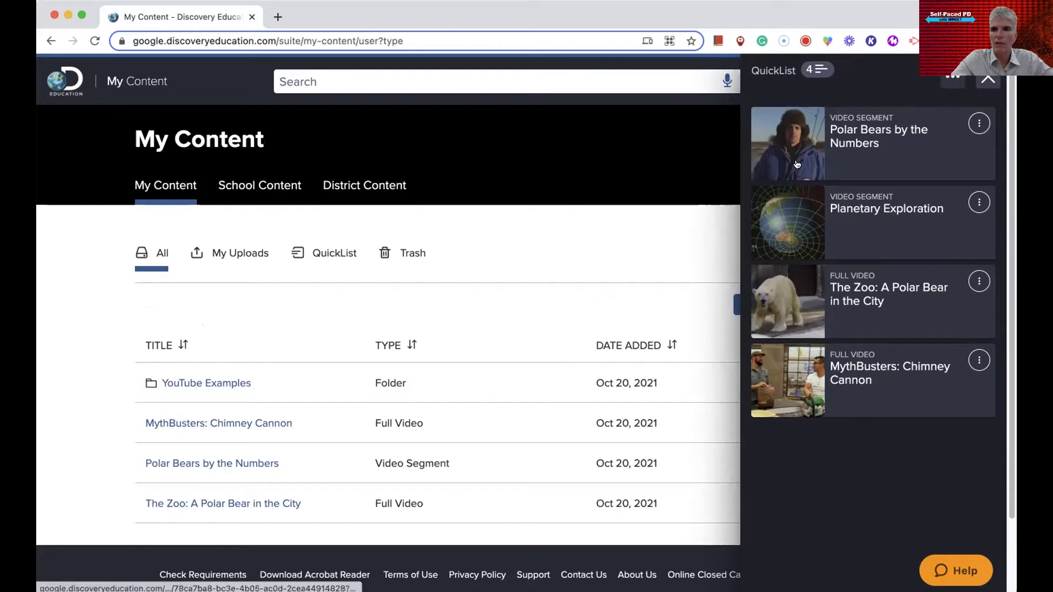
{"action": "left_click", "coordinate": [985, 81]}
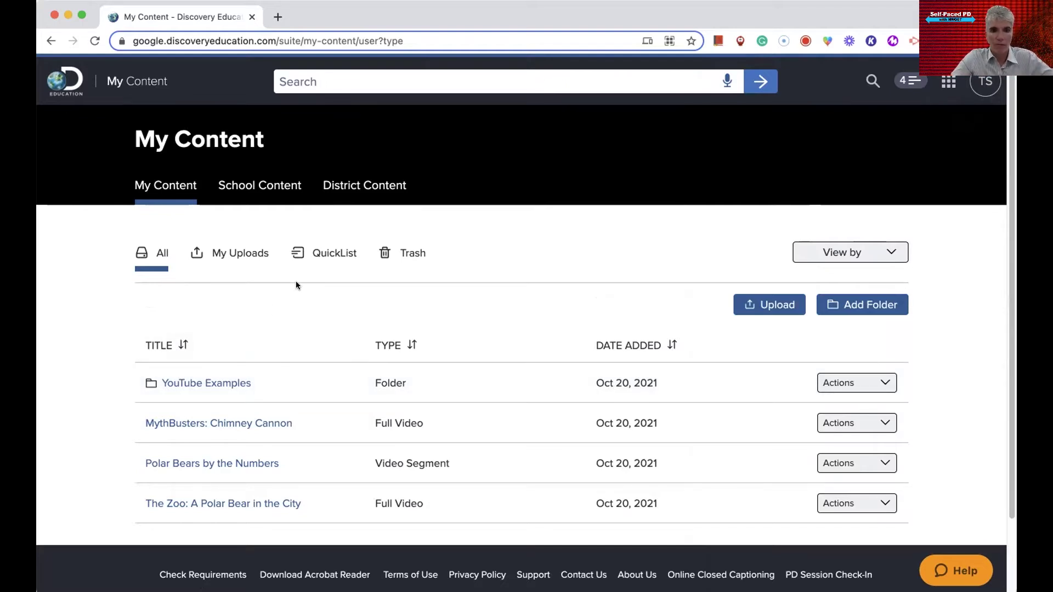
Go to My Classrooms from the home page and review the All Assignments list.
{"action": "left_click", "coordinate": [73, 87]}
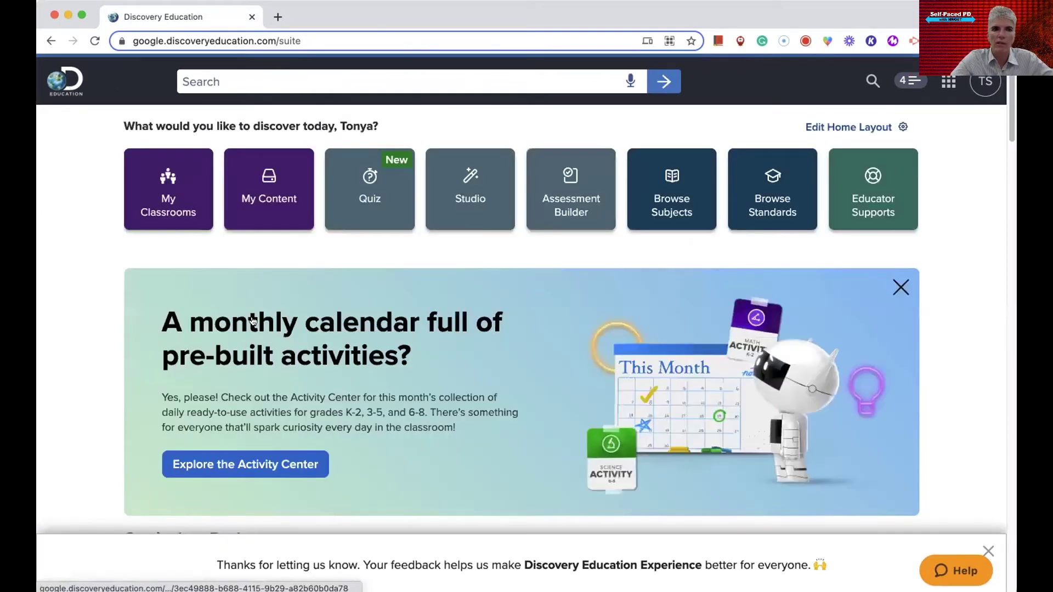
{"action": "left_click", "coordinate": [160, 206]}
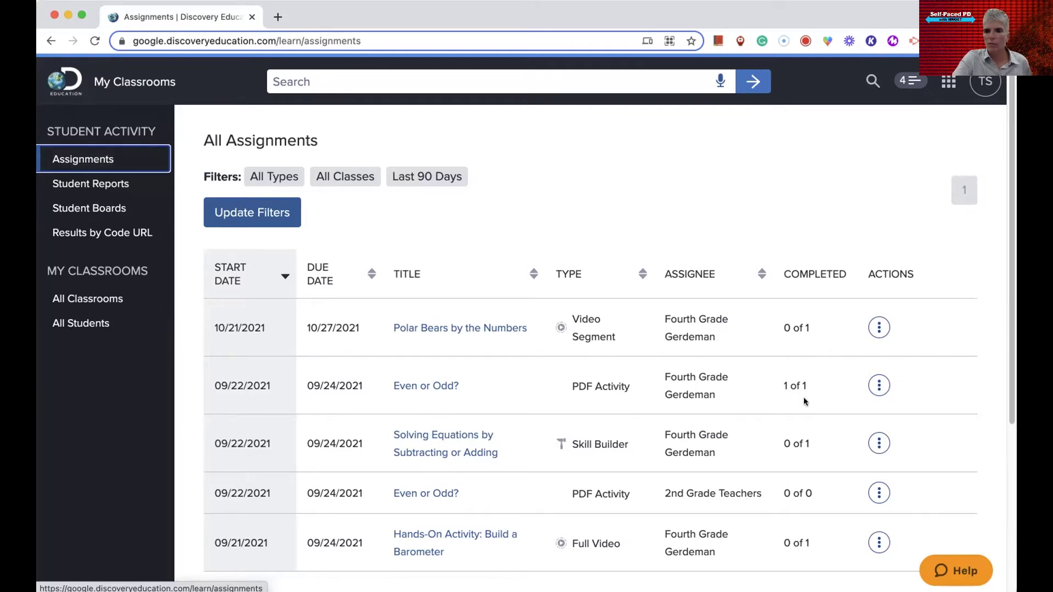
{"action": "scroll", "coordinate": [804, 401], "scroll_direction": "down", "scroll_amount": 3}
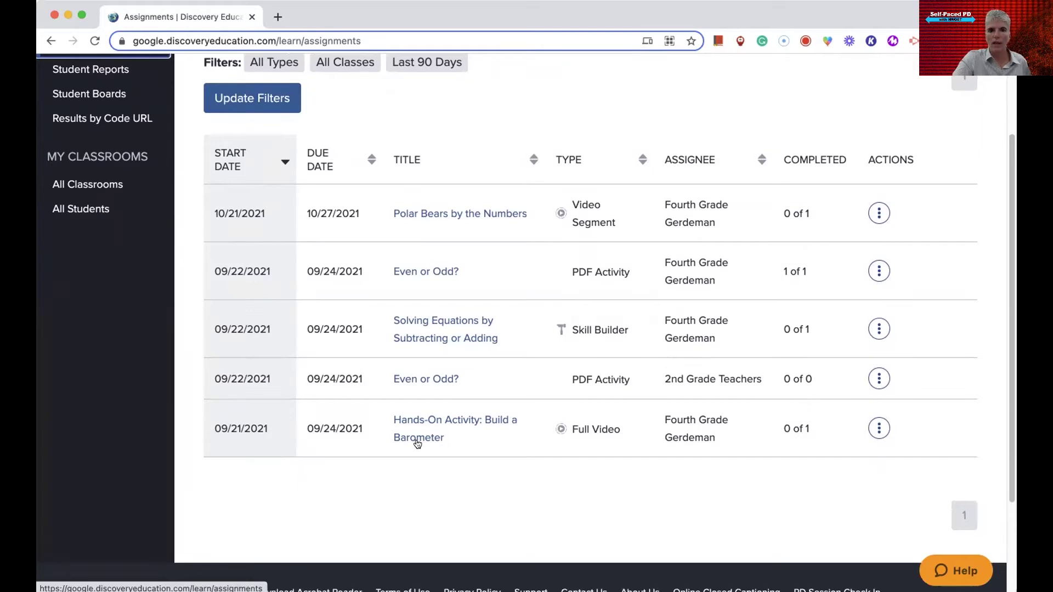
{"action": "scroll", "coordinate": [160, 263], "scroll_direction": "up", "scroll_amount": 1}
{"action": "scroll", "coordinate": [158, 262], "scroll_direction": "up", "scroll_amount": 2}
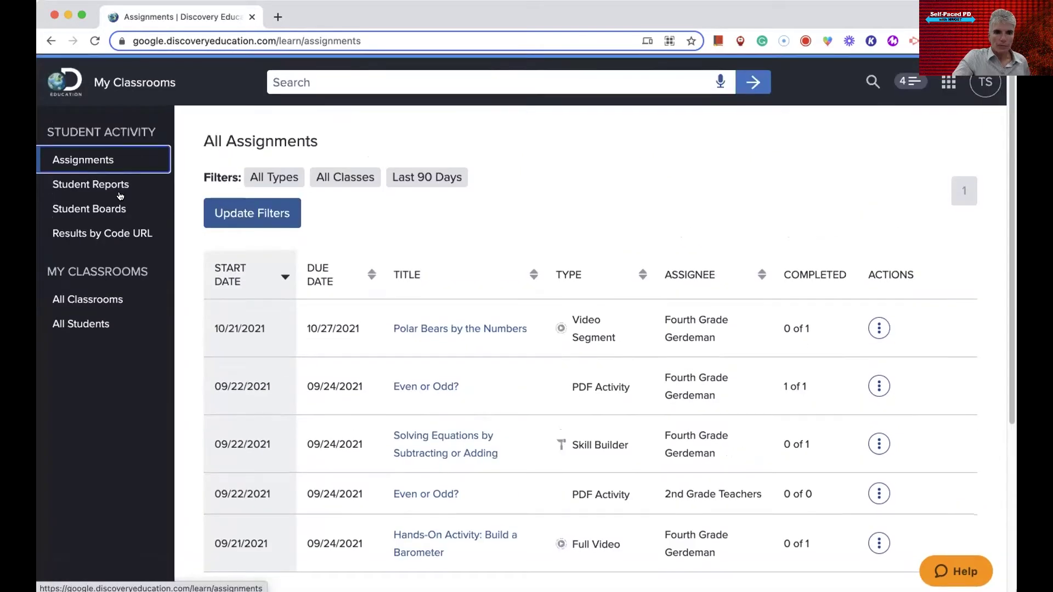
Review the student list in Student Reports and open the Student Boards page.
{"action": "left_click", "coordinate": [122, 185]}
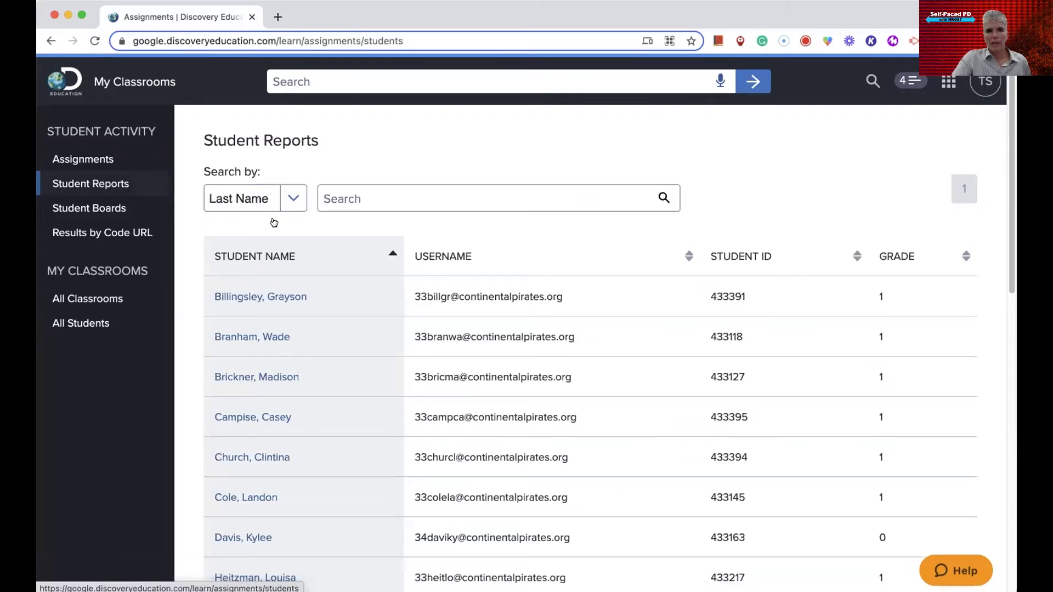
{"action": "scroll", "coordinate": [344, 350], "scroll_direction": "down", "scroll_amount": 5}
{"action": "scroll", "coordinate": [344, 344], "scroll_direction": "down", "scroll_amount": 3}
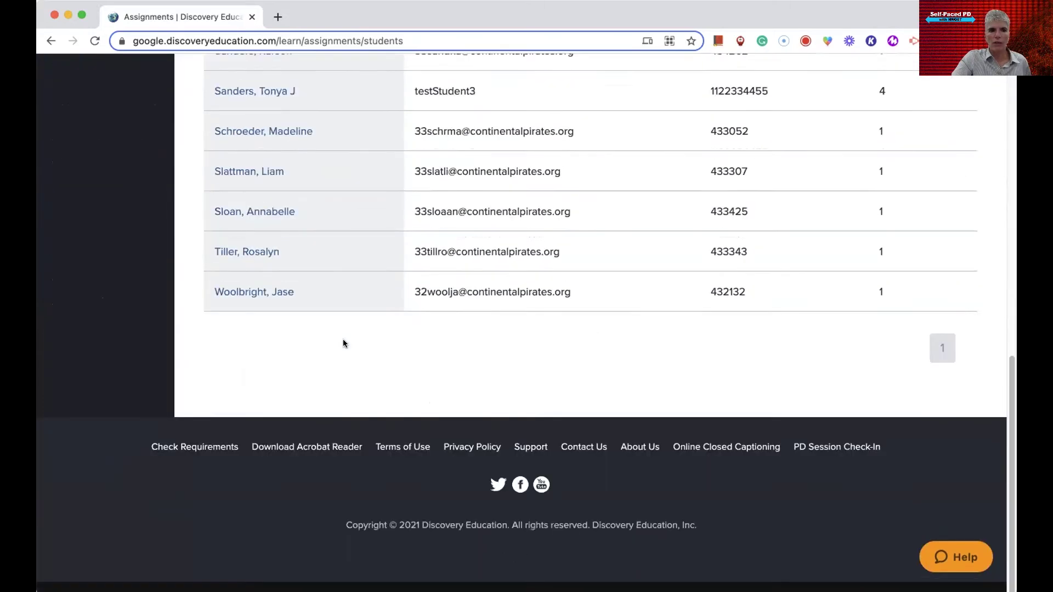
{"action": "scroll", "coordinate": [344, 344], "scroll_direction": "up", "scroll_amount": 12}
{"action": "left_click", "coordinate": [114, 209]}
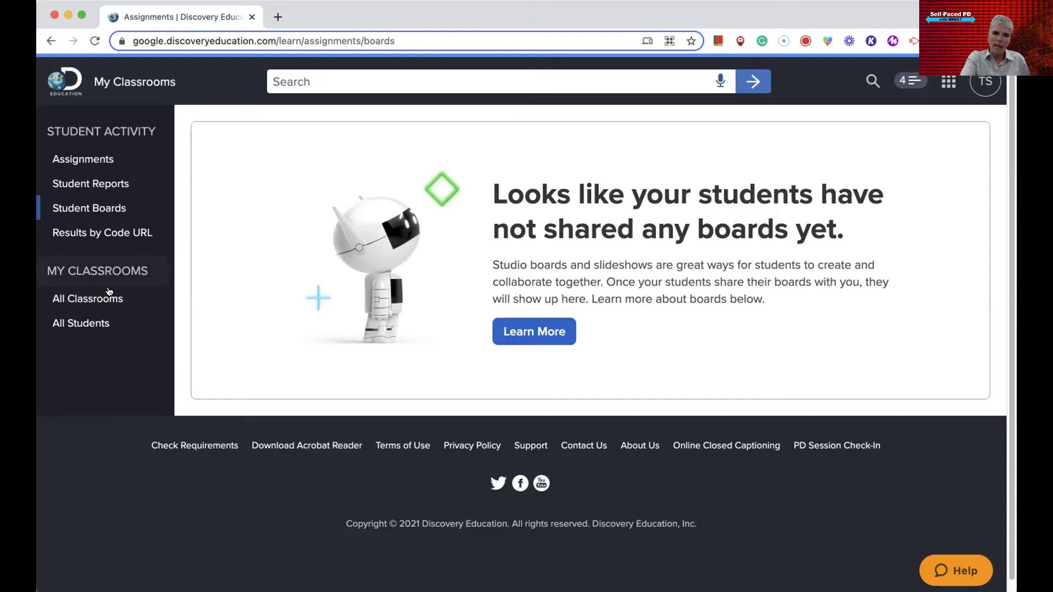
Create a classroom named "Test" with the description "Description" from the All Classrooms page.
{"action": "left_click", "coordinate": [92, 299]}
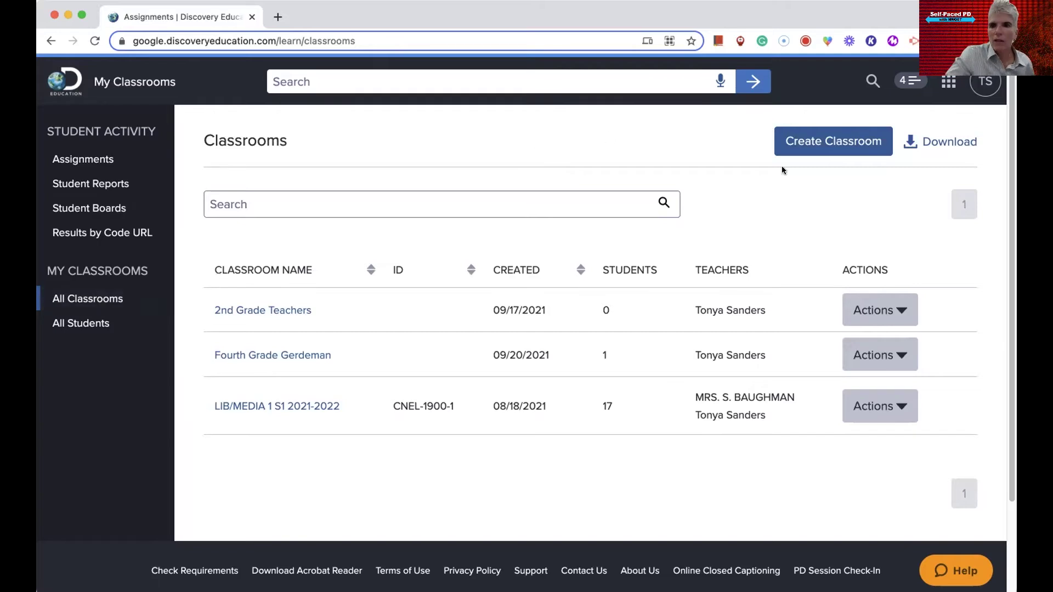
{"action": "left_click", "coordinate": [826, 142]}
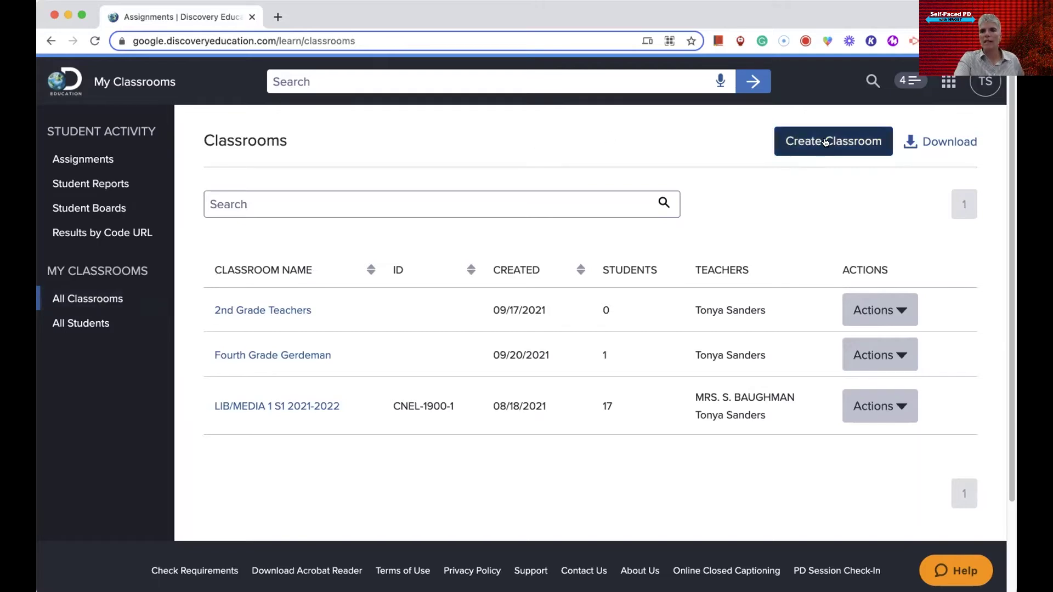
{"action": "left_click", "coordinate": [826, 142]}
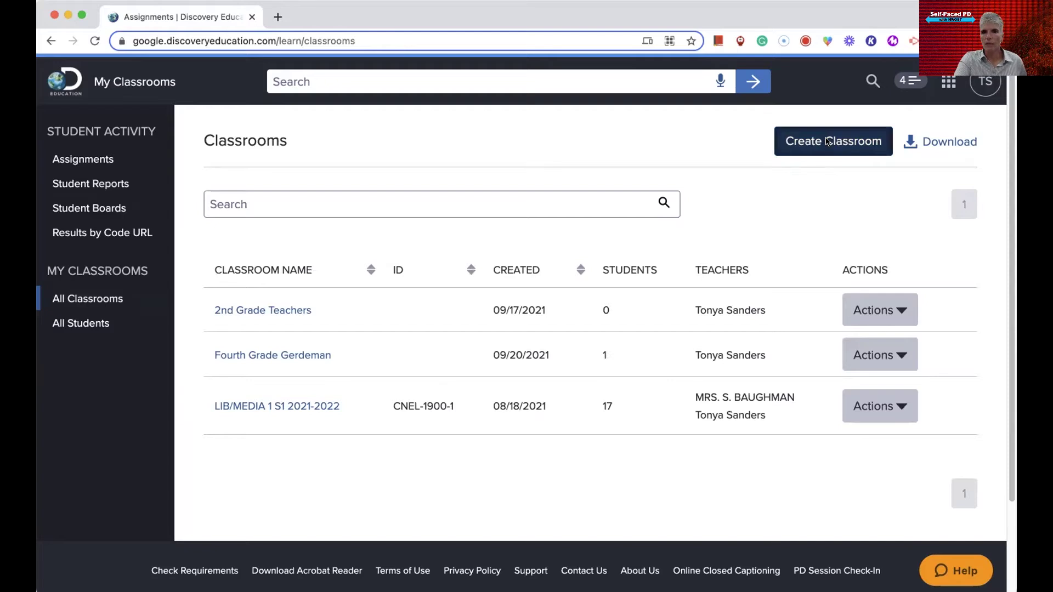
{"action": "left_click", "coordinate": [491, 306]}
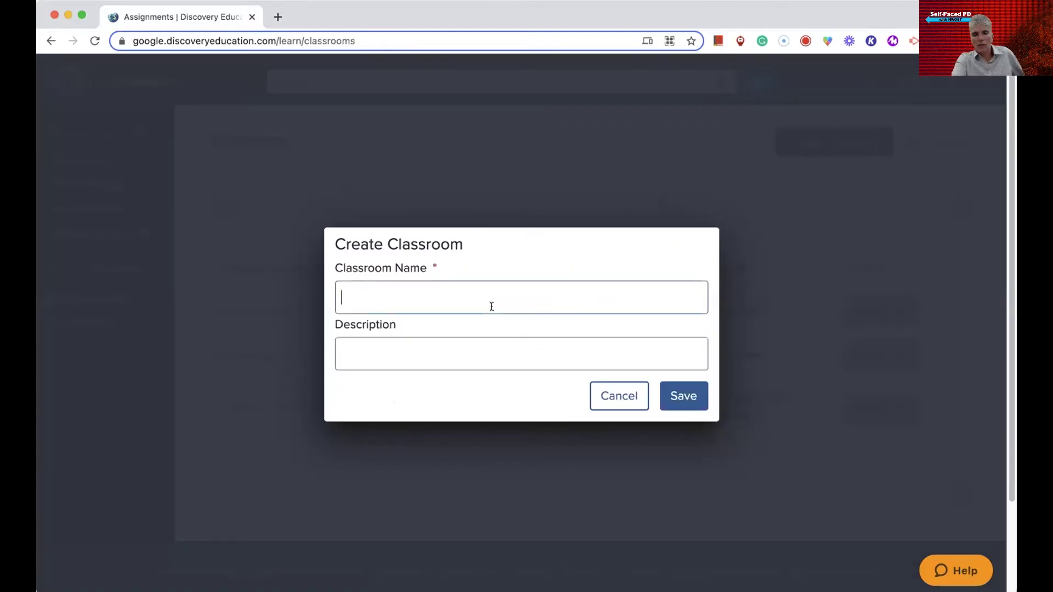
{"action": "type", "text": "Test"}
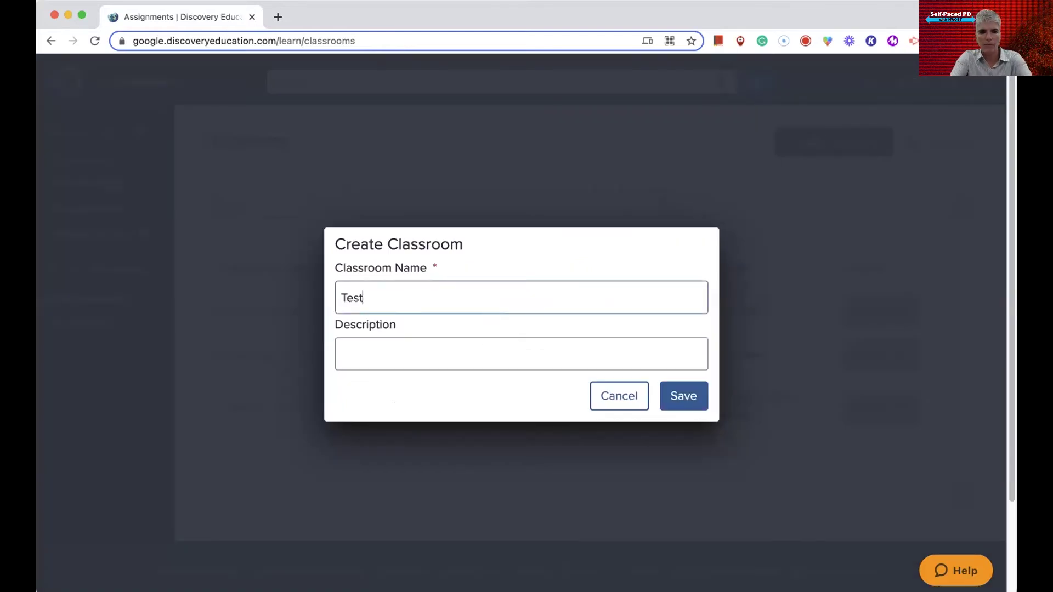
{"action": "left_click", "coordinate": [497, 345]}
{"action": "type", "text": "Description"}
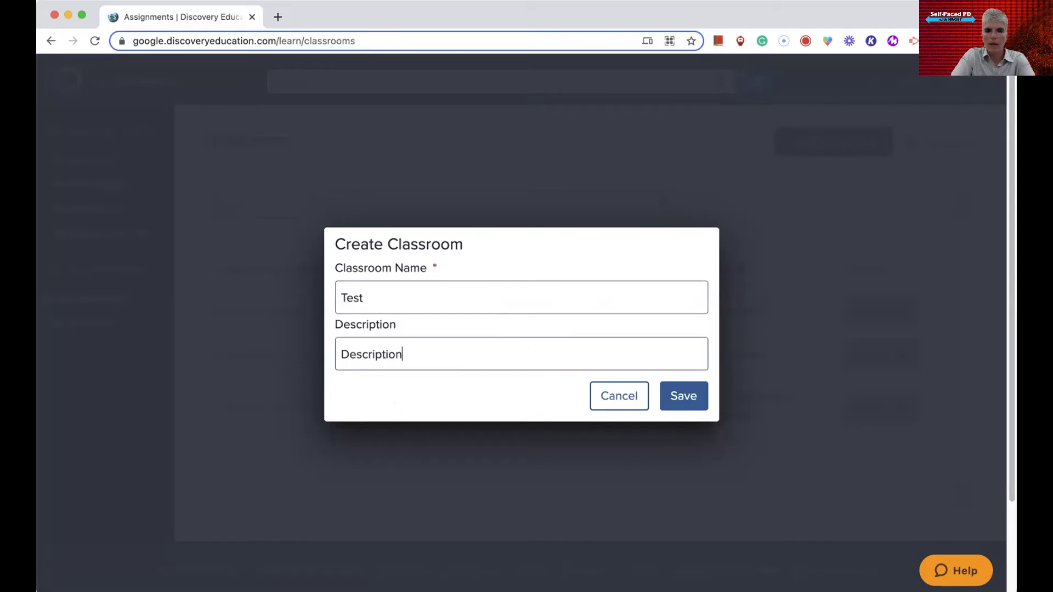
{"action": "left_click", "coordinate": [686, 402]}
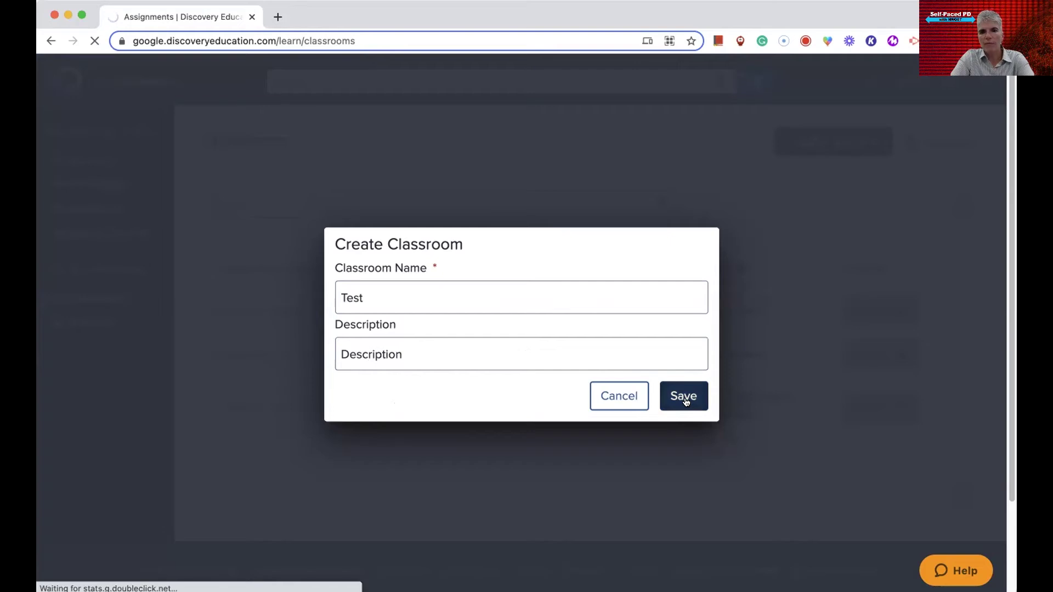
{"action": "left_click", "coordinate": [684, 402]}
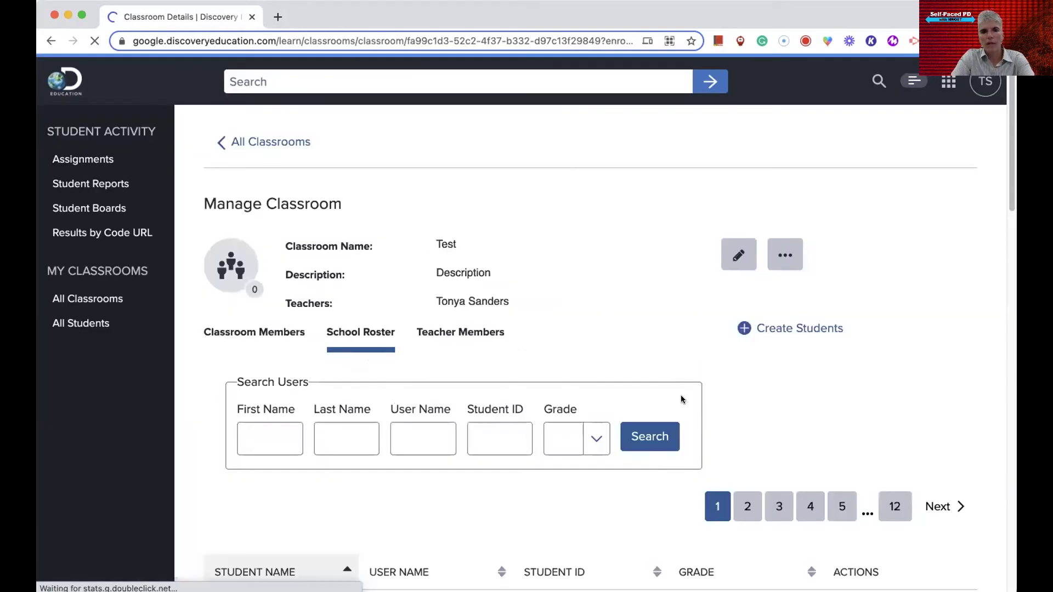
Examine the Test classroom's School Roster, including the user search fields and the list of grade choices.
{"action": "scroll", "coordinate": [539, 292], "scroll_direction": "down", "scroll_amount": 1}
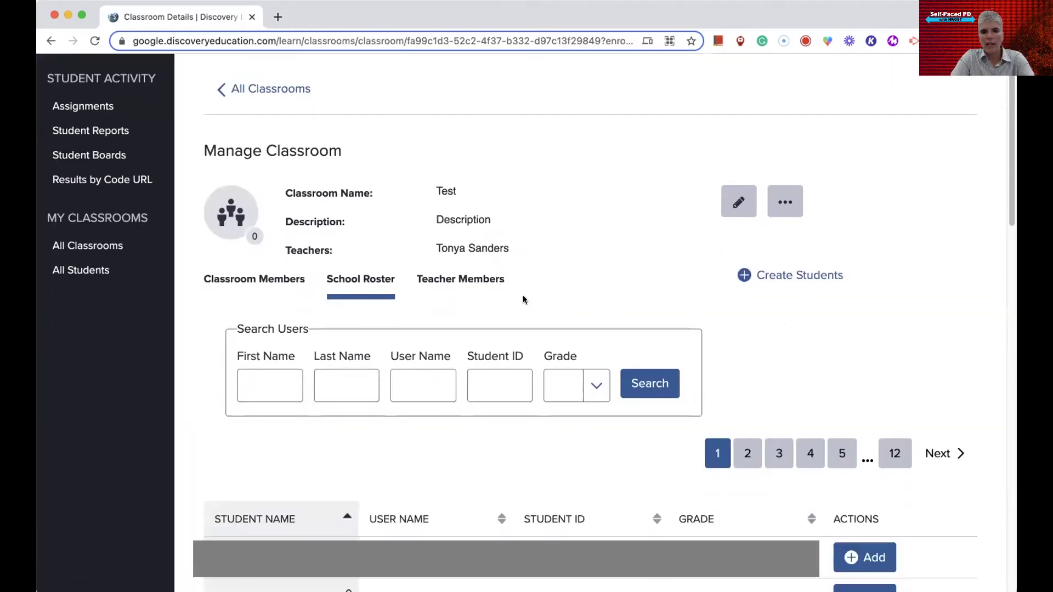
{"action": "scroll", "coordinate": [444, 384], "scroll_direction": "up", "scroll_amount": 1}
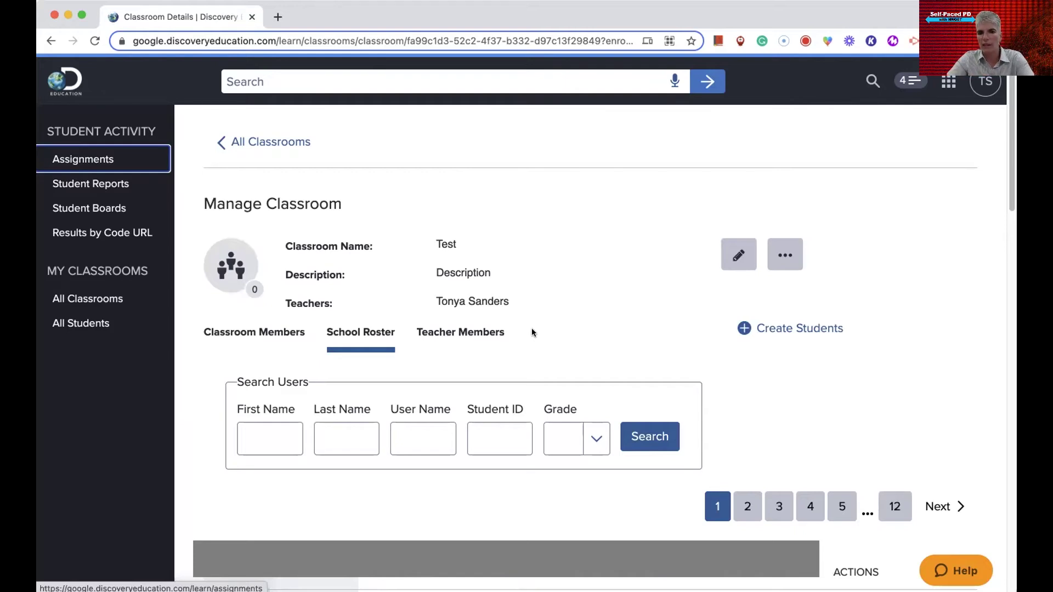
{"action": "left_click", "coordinate": [256, 430]}
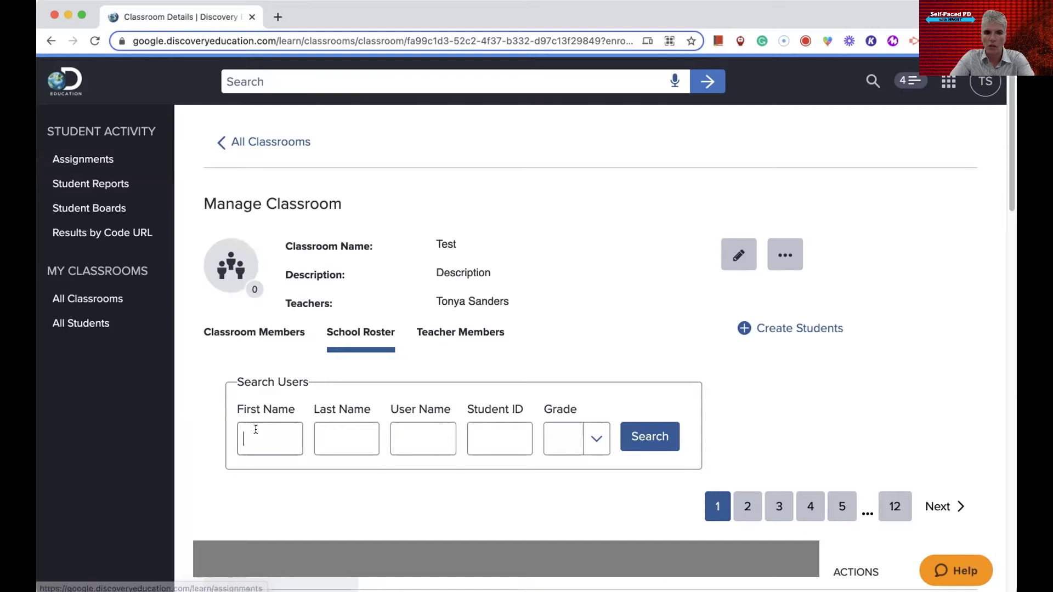
{"action": "left_click", "coordinate": [340, 429]}
{"action": "left_click", "coordinate": [420, 432]}
{"action": "left_click", "coordinate": [511, 440]}
{"action": "left_click", "coordinate": [559, 439]}
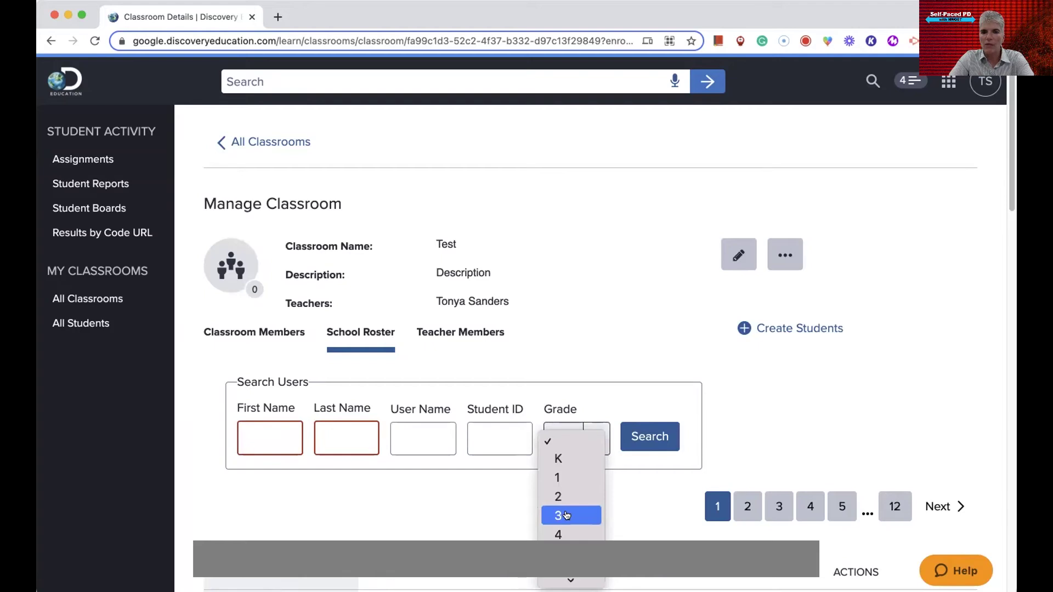
{"action": "left_click", "coordinate": [572, 321]}
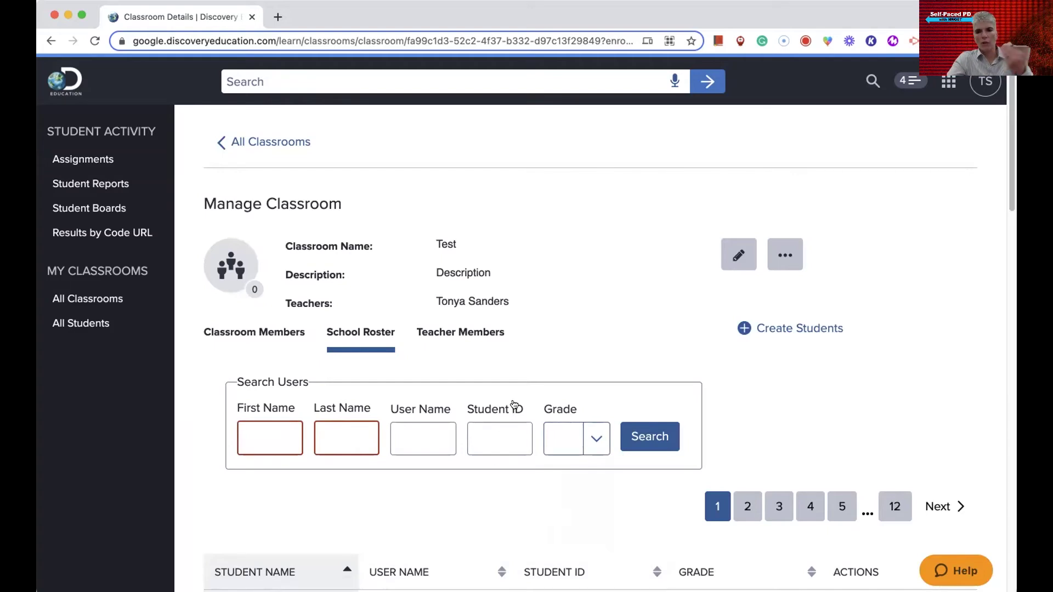
Return to the All Classrooms list and view the Create Classroom form without saving a classroom.
{"action": "left_click", "coordinate": [86, 297]}
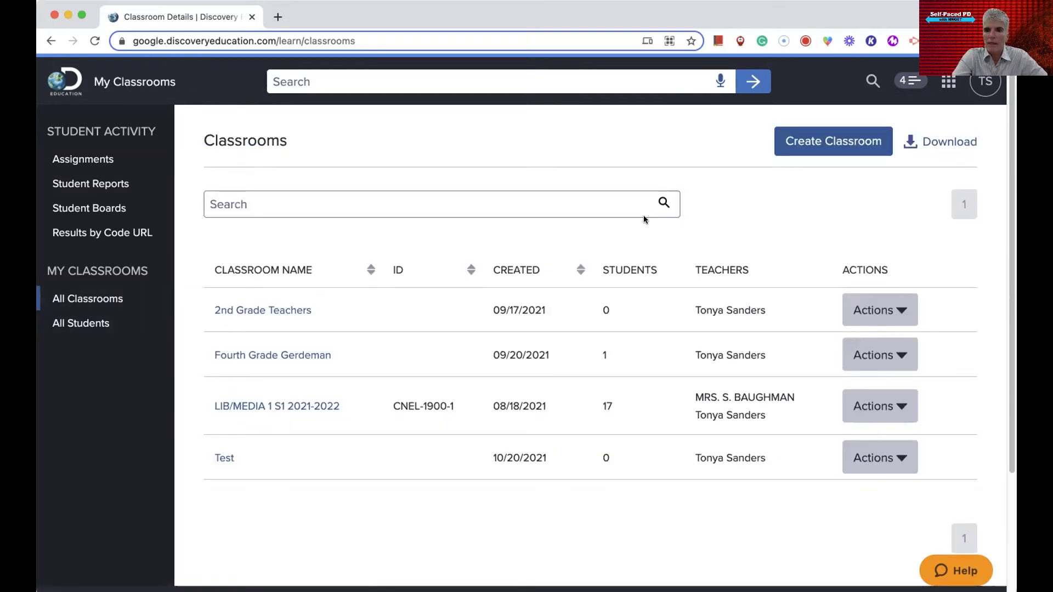
{"action": "left_click", "coordinate": [832, 141]}
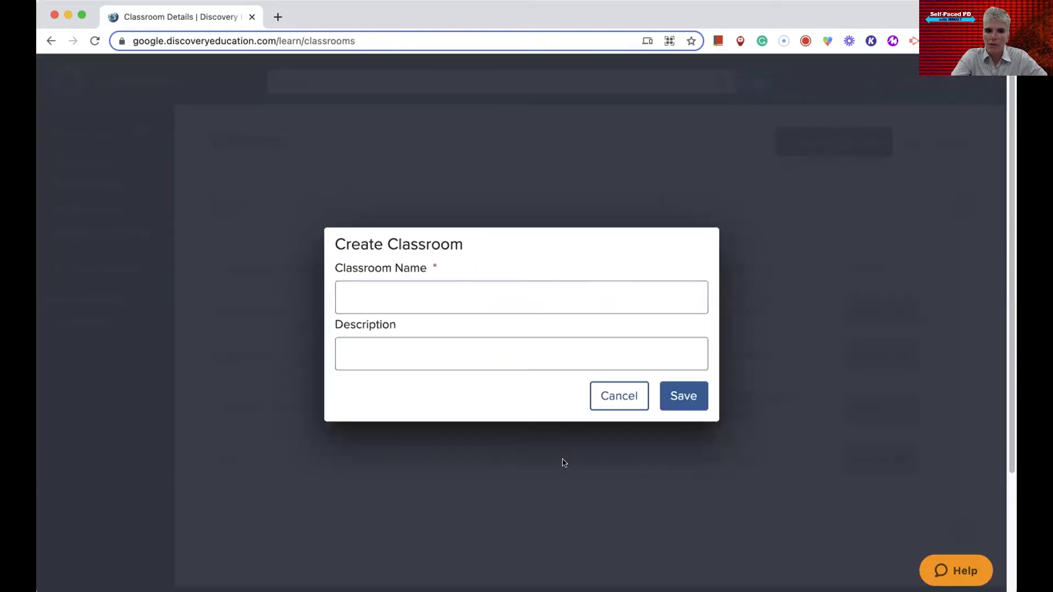
{"action": "left_click", "coordinate": [612, 398]}
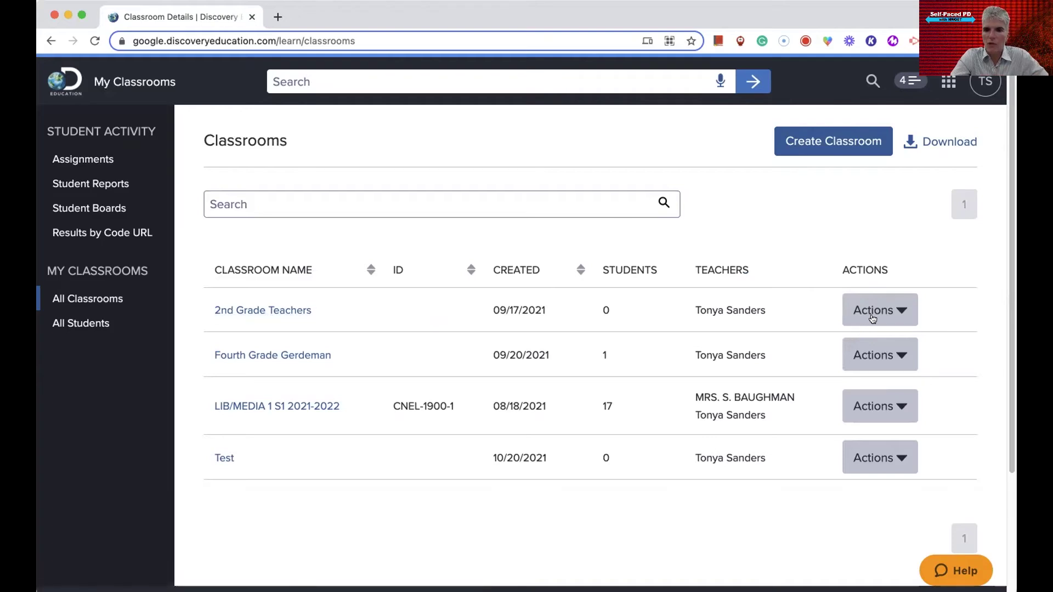
Open the fourth-grade classroom's management page and review the actions available for its student member.
{"action": "left_click", "coordinate": [899, 313]}
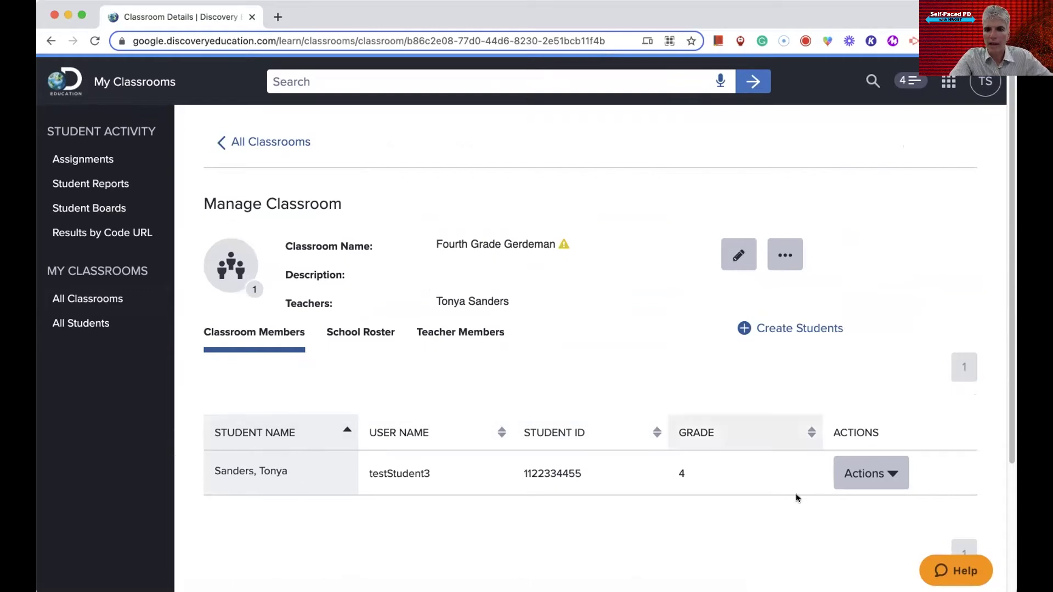
{"action": "left_click", "coordinate": [883, 486]}
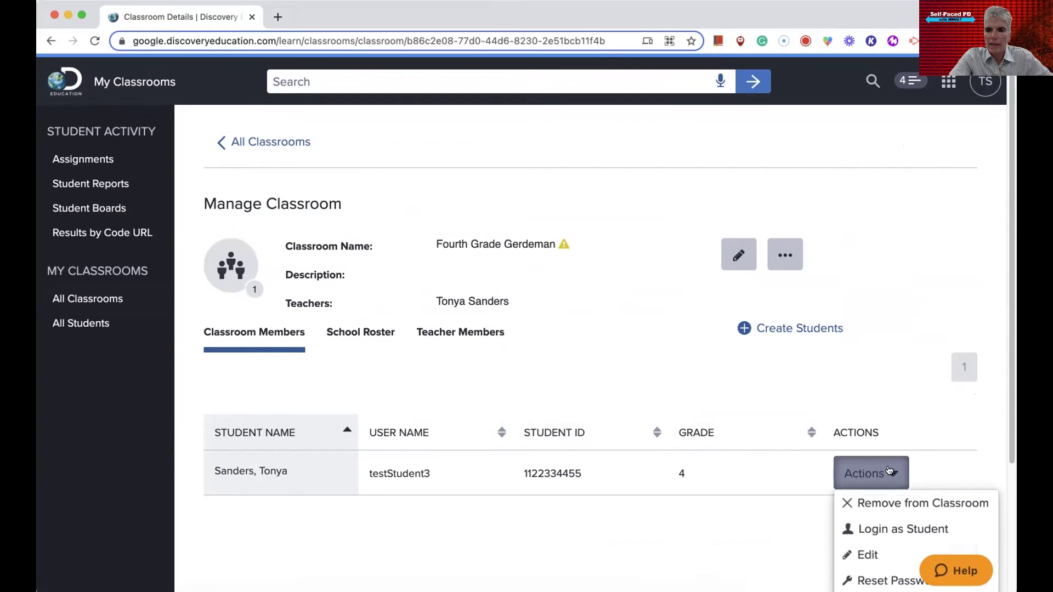
{"action": "scroll", "coordinate": [889, 470], "scroll_direction": "down", "scroll_amount": 3}
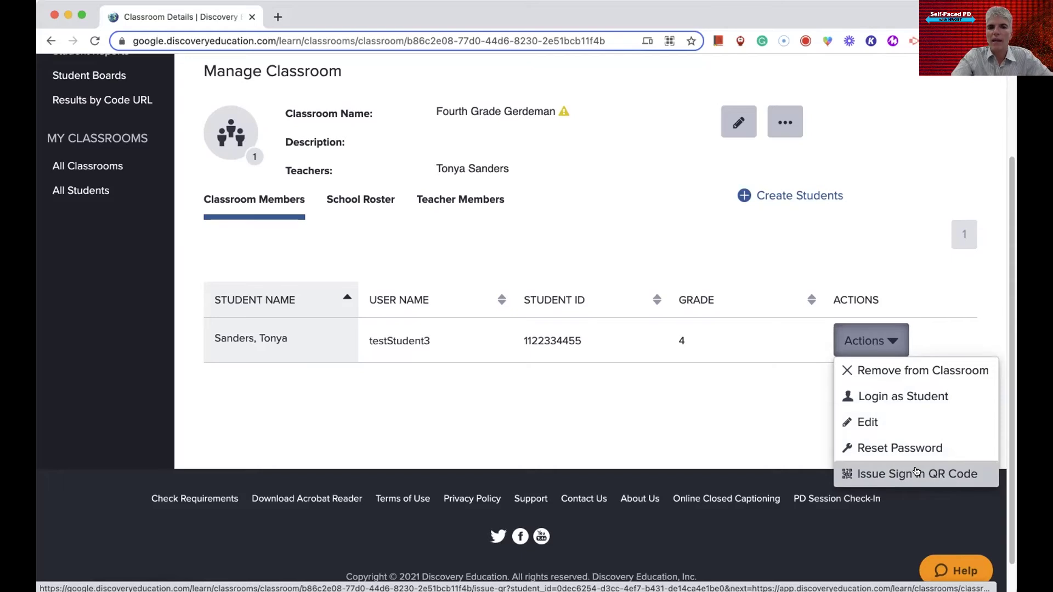
{"action": "left_click", "coordinate": [768, 425]}
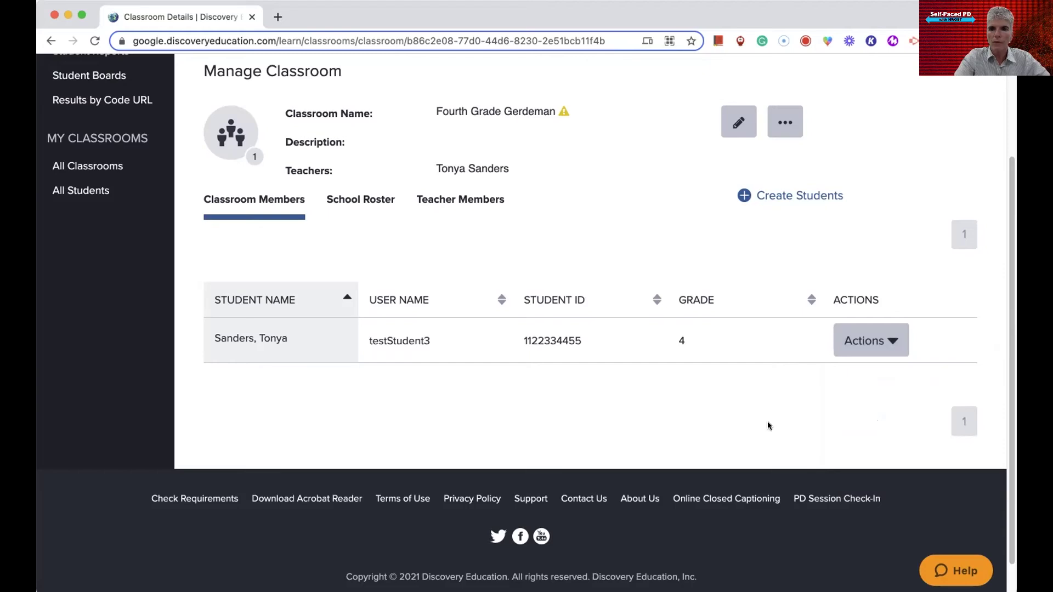
Log in as the fourth-grade classroom's student and show that student's past due assignments.
{"action": "left_click", "coordinate": [867, 341]}
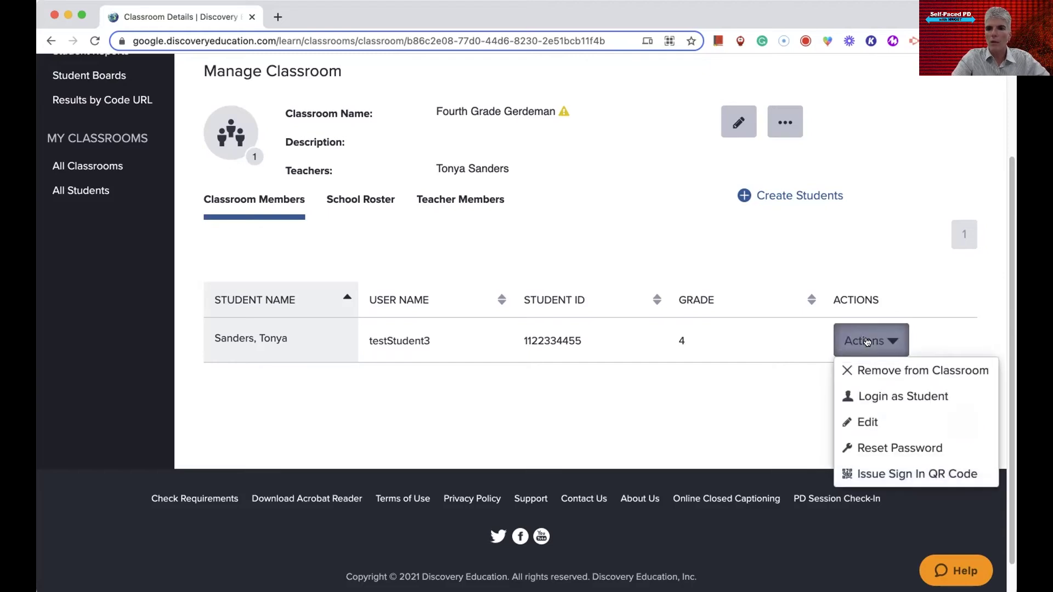
{"action": "left_click", "coordinate": [868, 401]}
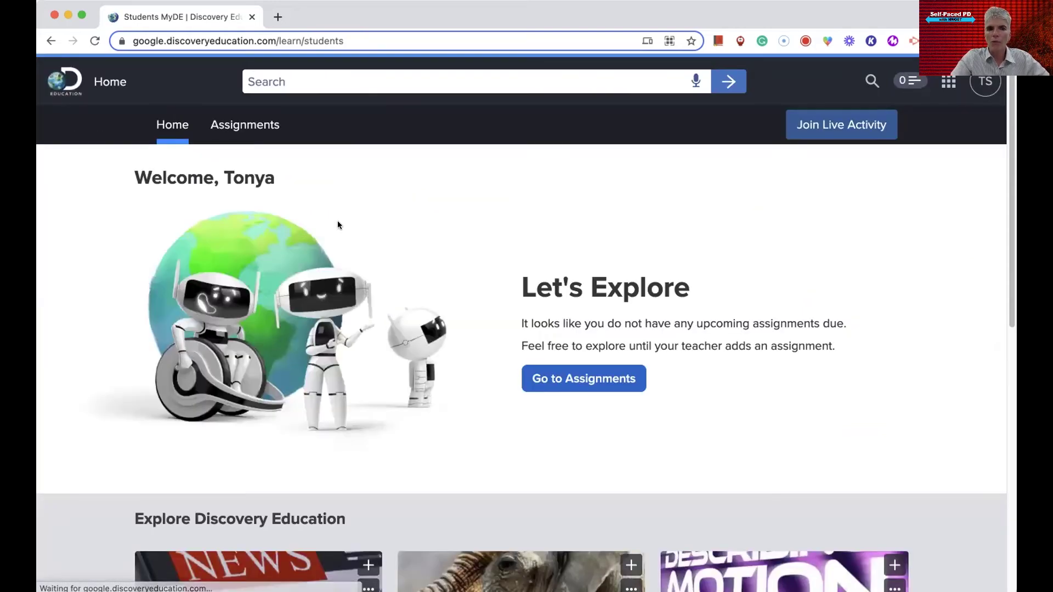
{"action": "left_click", "coordinate": [244, 125]}
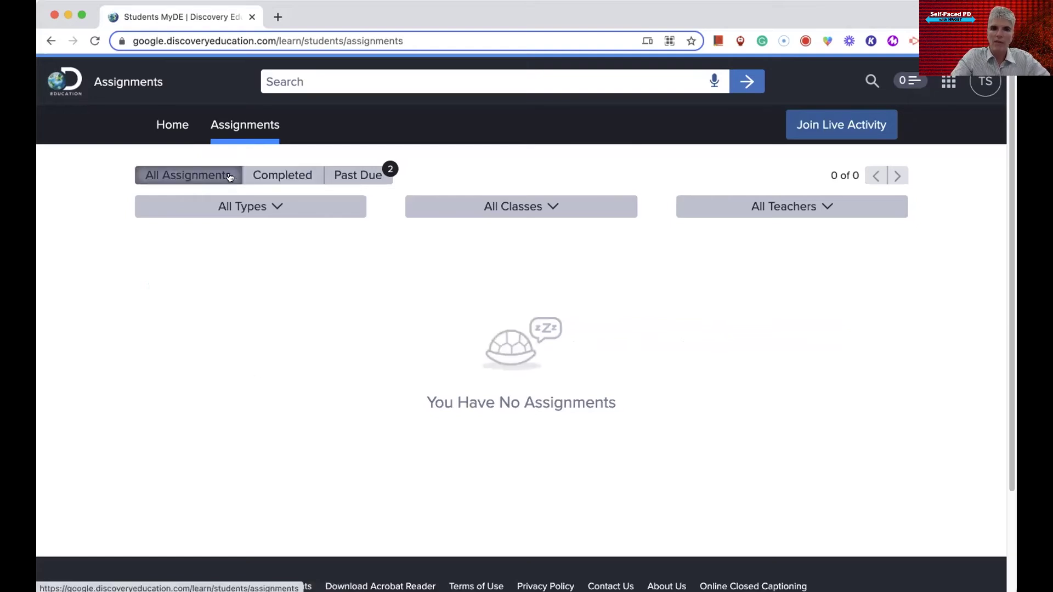
{"action": "left_click", "coordinate": [362, 175]}
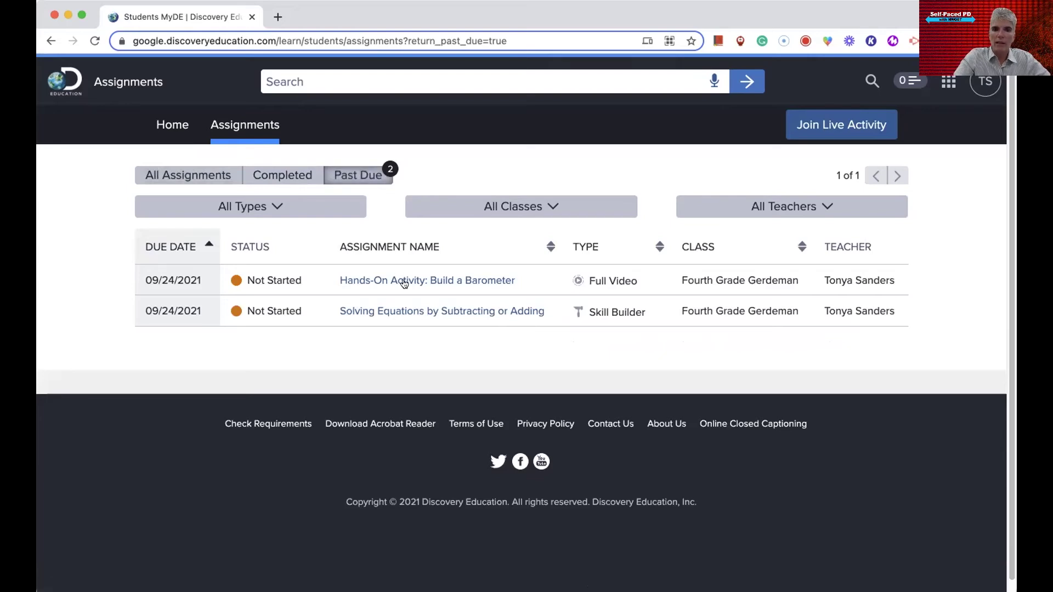
Open the past due assignment "Hands-On Activity: Build a Barometer" and return to the student home page.
{"action": "left_click", "coordinate": [404, 281]}
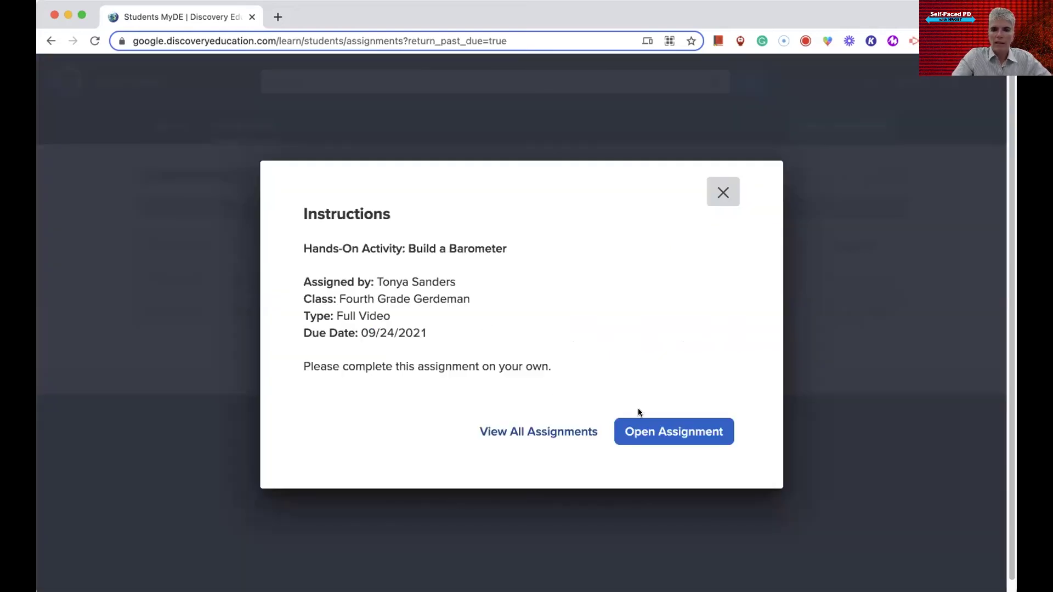
{"action": "left_click", "coordinate": [663, 436]}
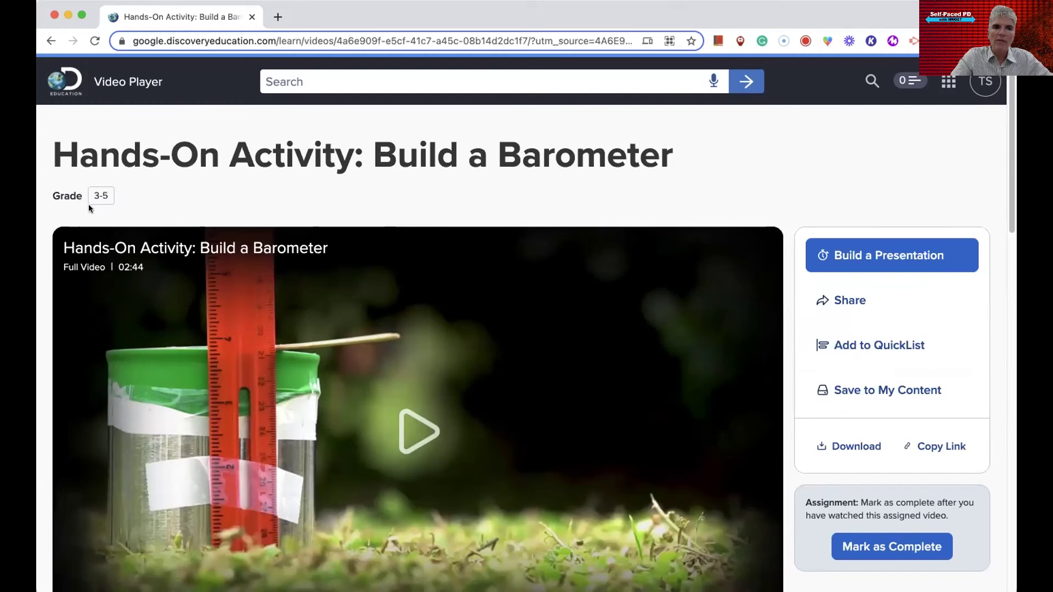
{"action": "left_click", "coordinate": [58, 73]}
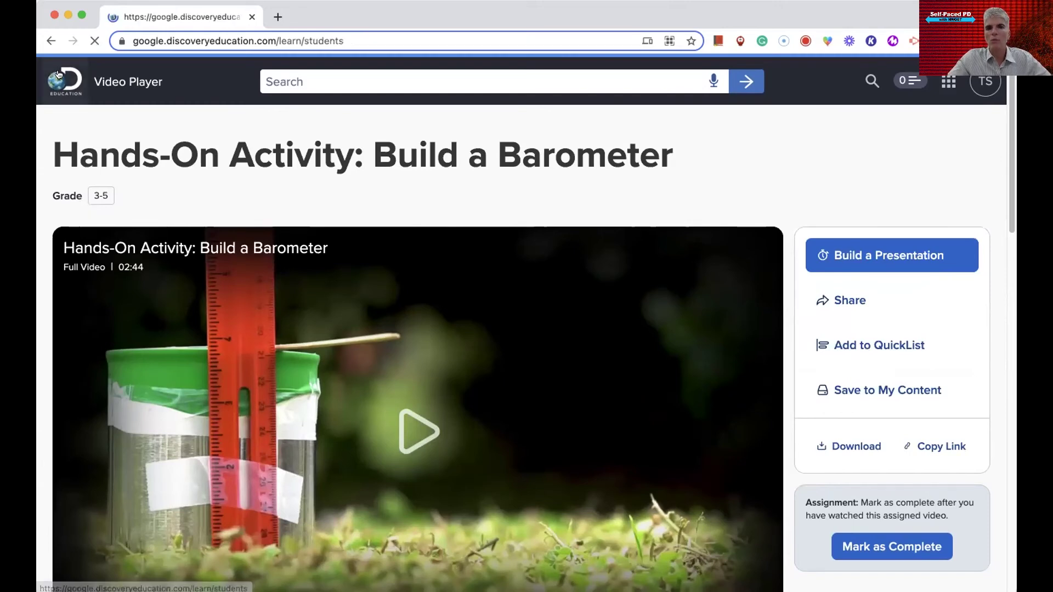